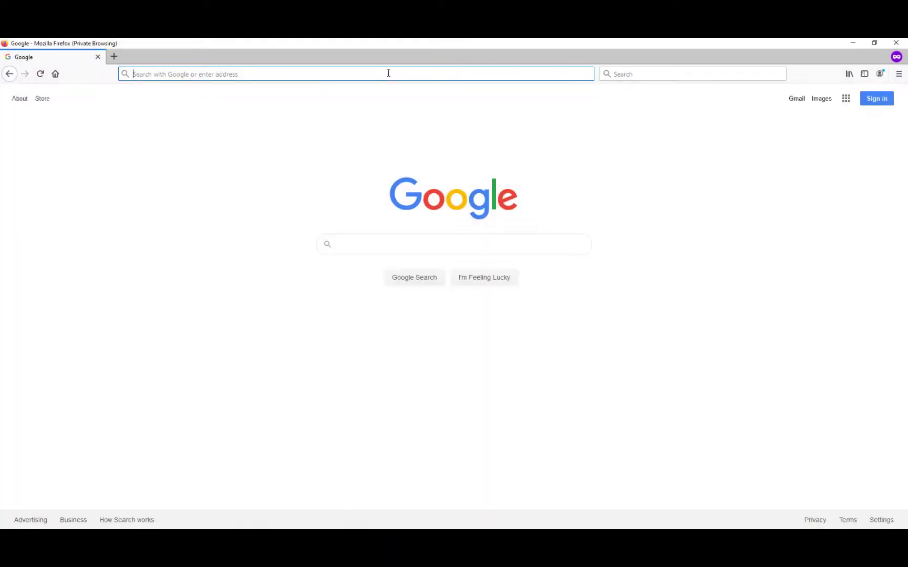
- Go from darcorp.com to the Advanced Aircraft Analysis Example Files page
{"action": "type", "text": "darcorp.com/"}
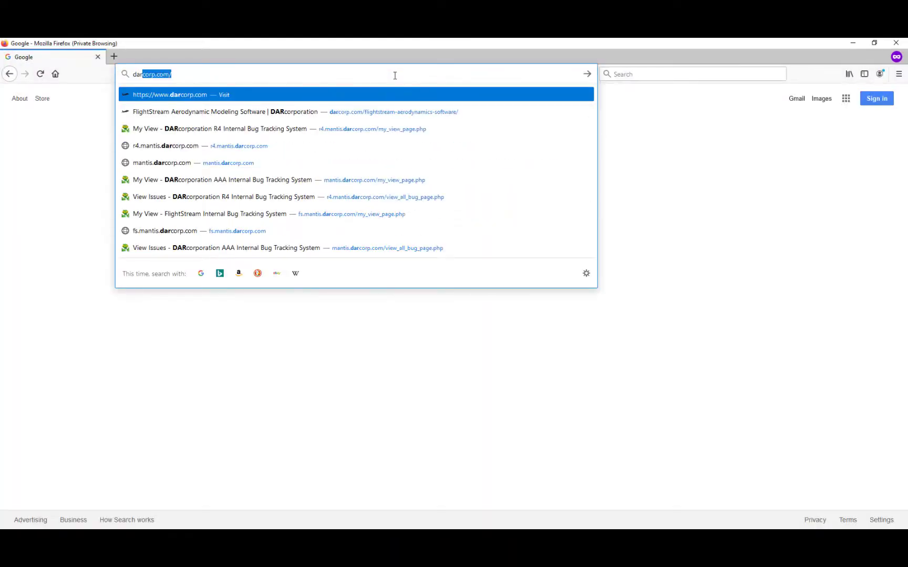
{"action": "key", "text": "Return"}
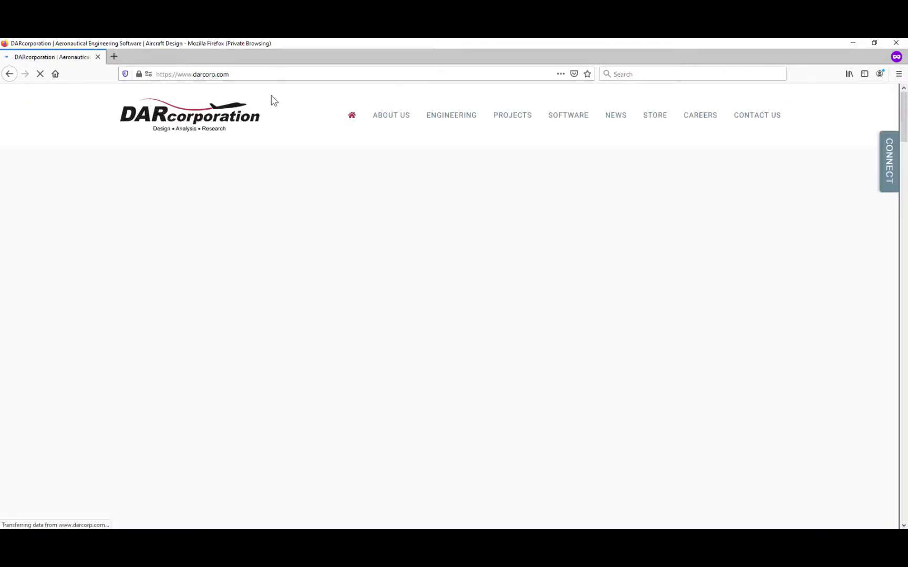
{"action": "mouse_move", "coordinate": [574, 116]}
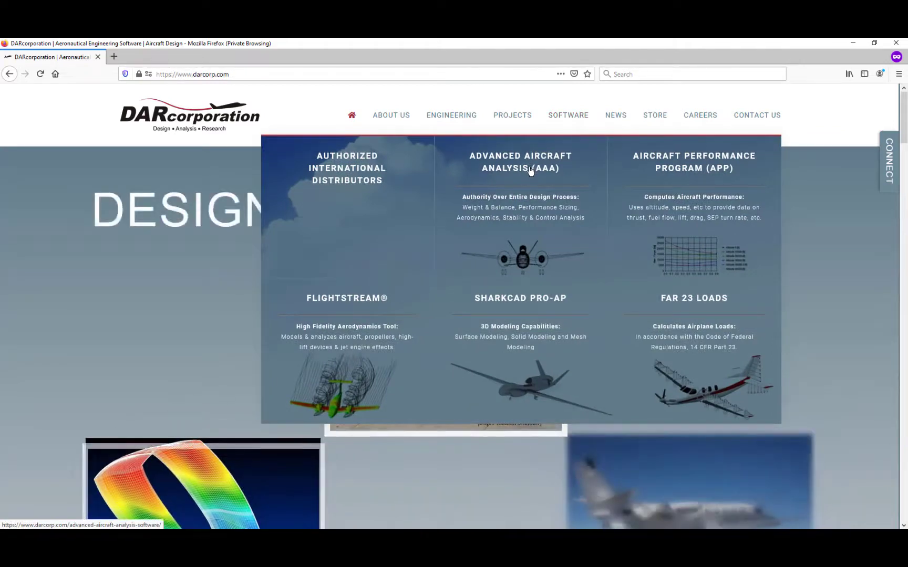
{"action": "left_click", "coordinate": [528, 169]}
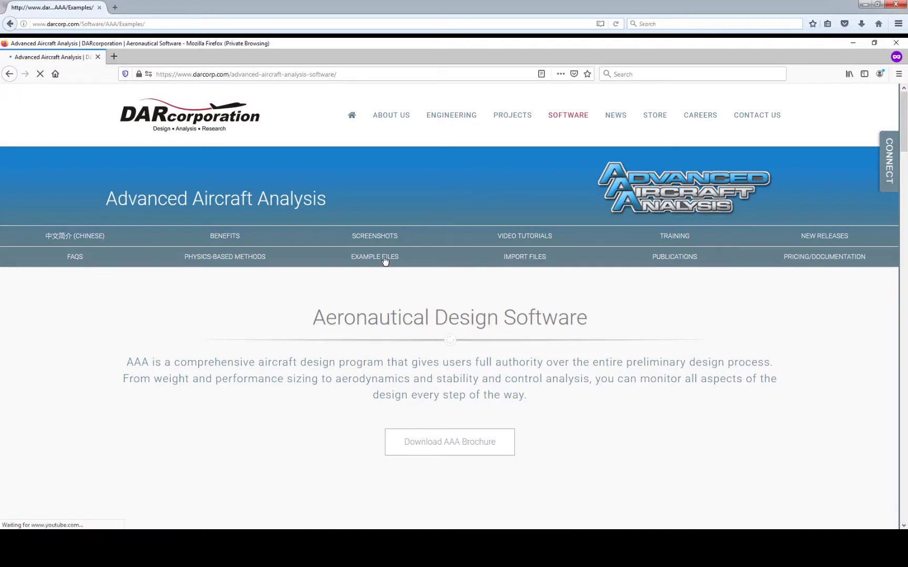
{"action": "left_click", "coordinate": [375, 261]}
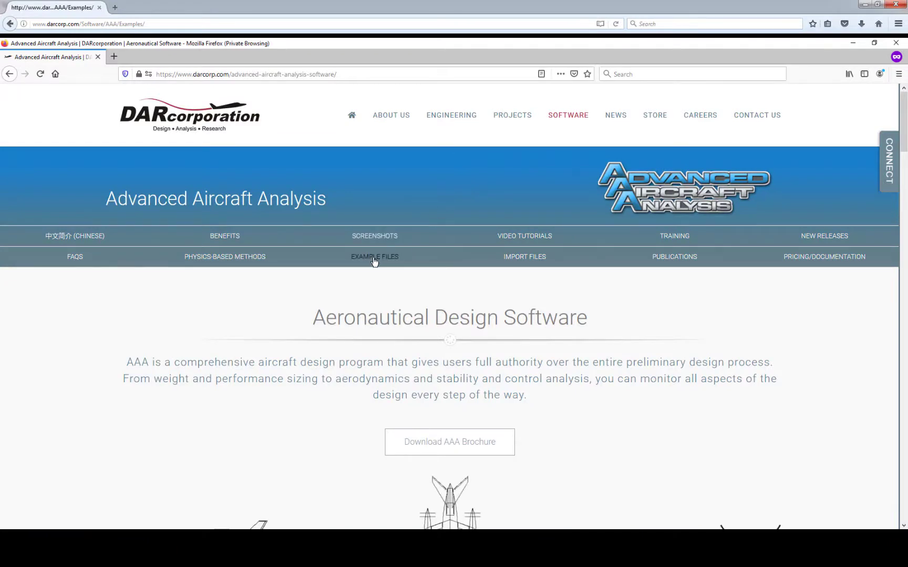
{"action": "left_click", "coordinate": [374, 262]}
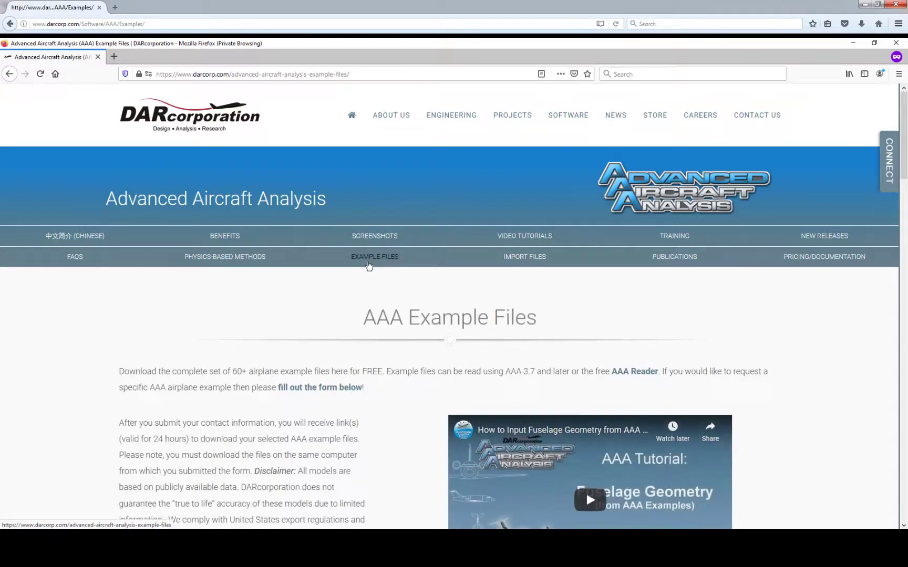
- Scroll down the Example Files page to the Requesting AAA Examples form
{"action": "scroll", "coordinate": [395, 277], "scroll_direction": "down", "scroll_amount": 7}
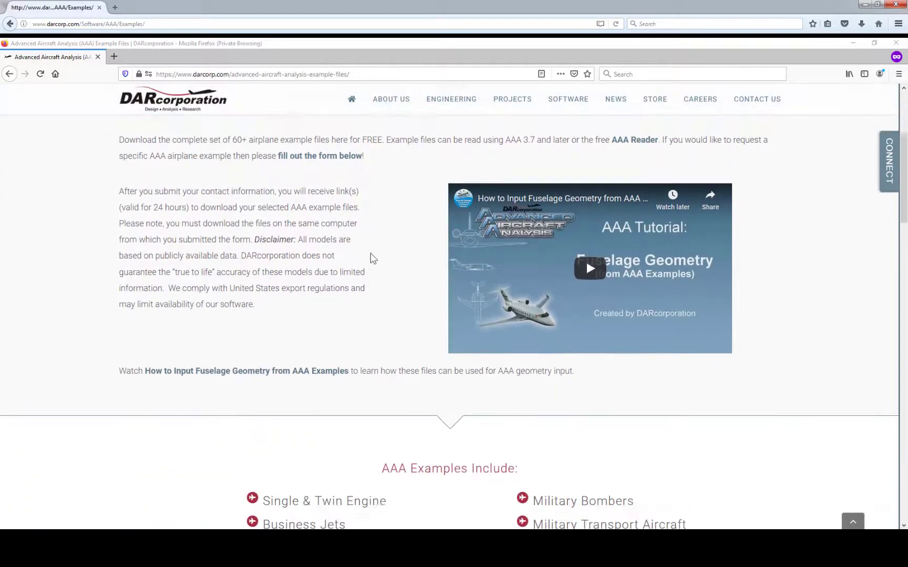
{"action": "scroll", "coordinate": [380, 260], "scroll_direction": "down", "scroll_amount": 4}
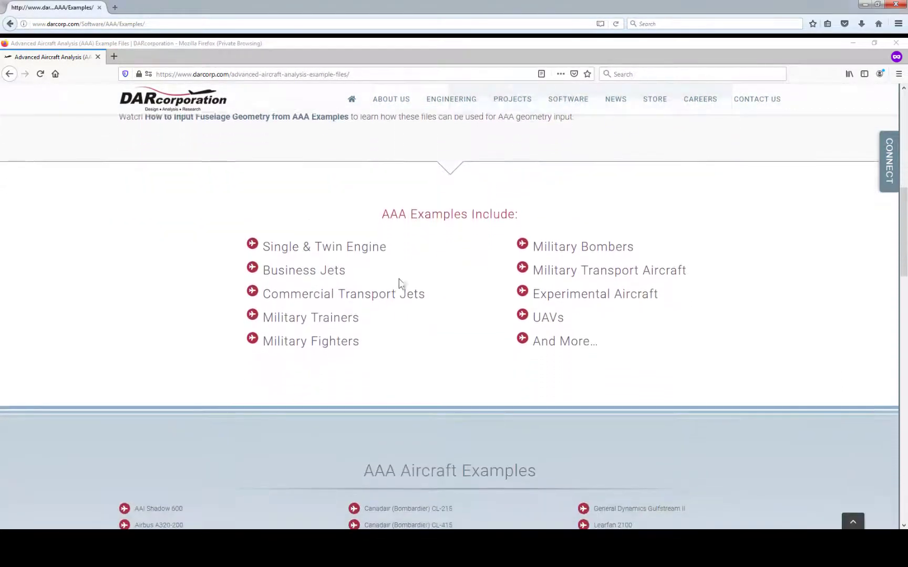
{"action": "scroll", "coordinate": [369, 239], "scroll_direction": "down", "scroll_amount": 8}
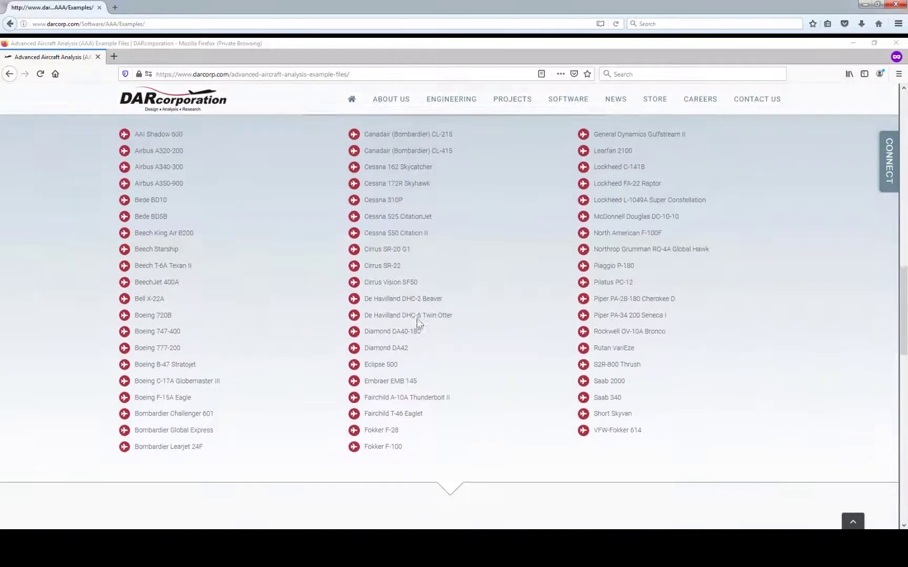
{"action": "scroll", "coordinate": [355, 257], "scroll_direction": "down", "scroll_amount": 4}
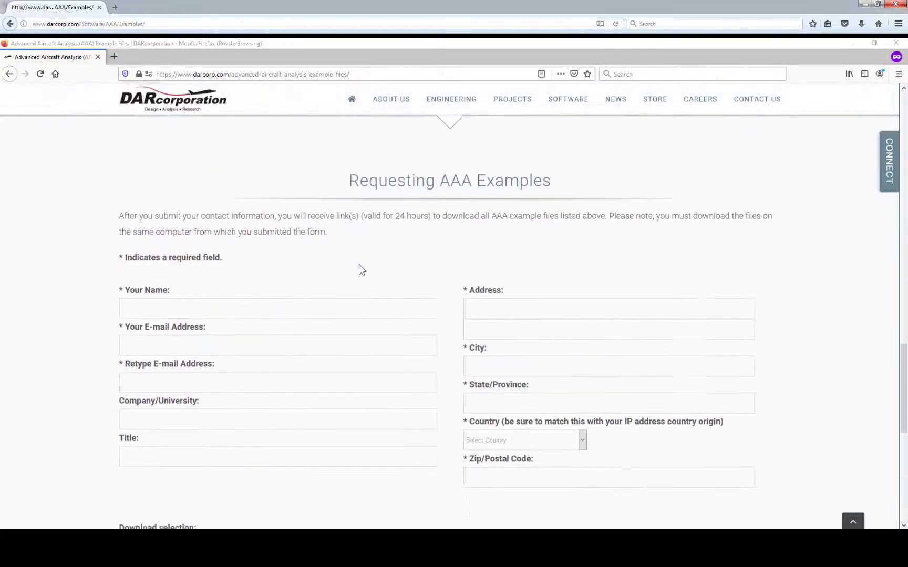
{"action": "scroll", "coordinate": [362, 244], "scroll_direction": "down", "scroll_amount": 1}
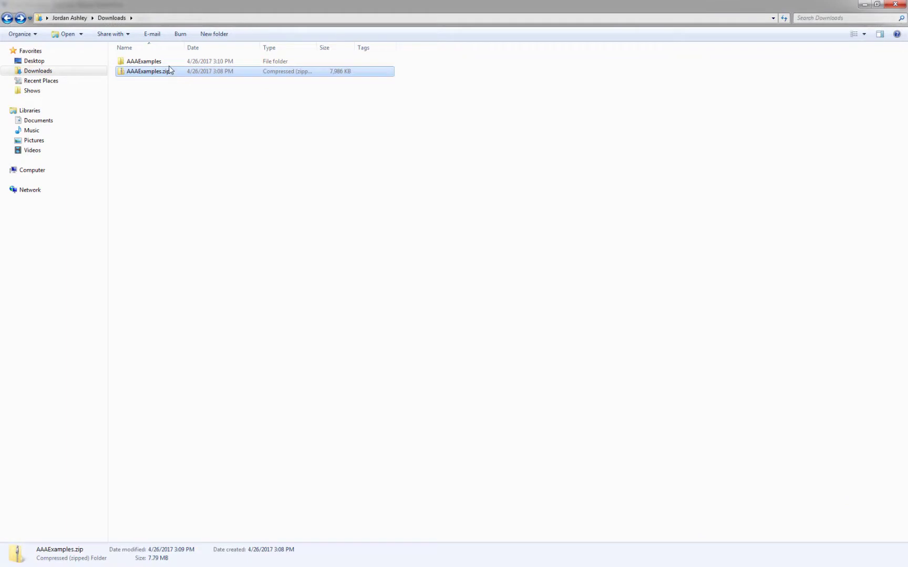
- Open the extracted AAAExamples folder in Downloads to see its 56 .aaa files
{"action": "double_click", "coordinate": [168, 63]}
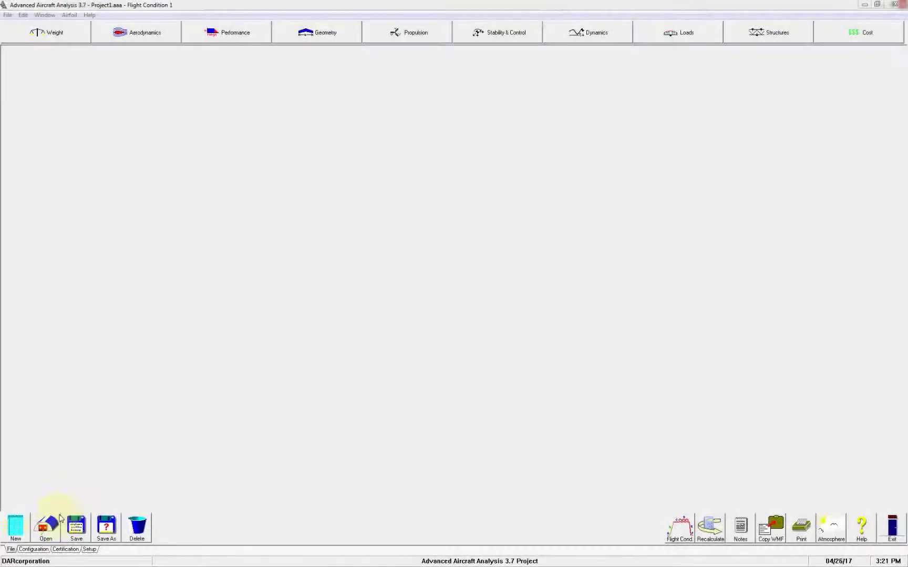
- Open Boeing 777-200.aaa from the AAAExamples folder without saving Project1
{"action": "left_click", "coordinate": [59, 520]}
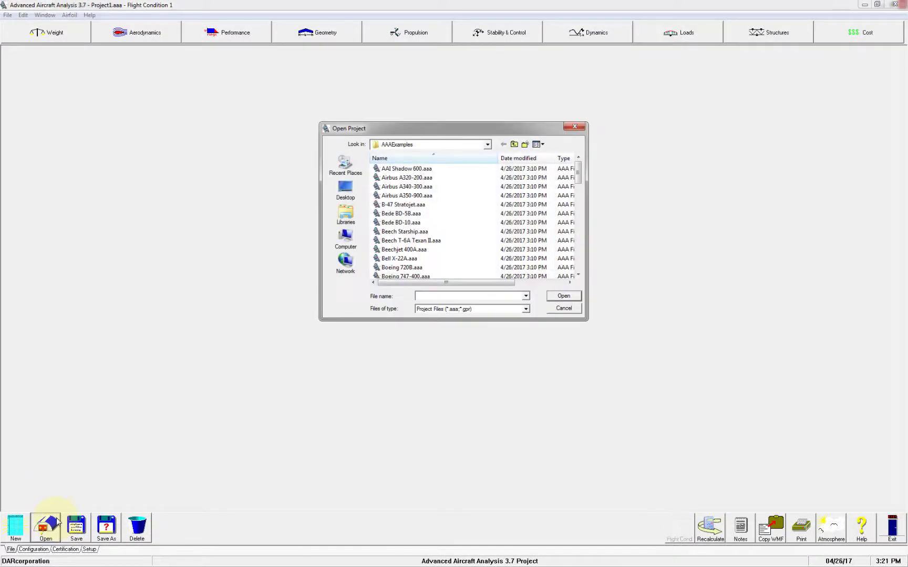
{"action": "left_click", "coordinate": [457, 253]}
{"action": "scroll", "coordinate": [456, 256], "scroll_direction": "down", "scroll_amount": 2}
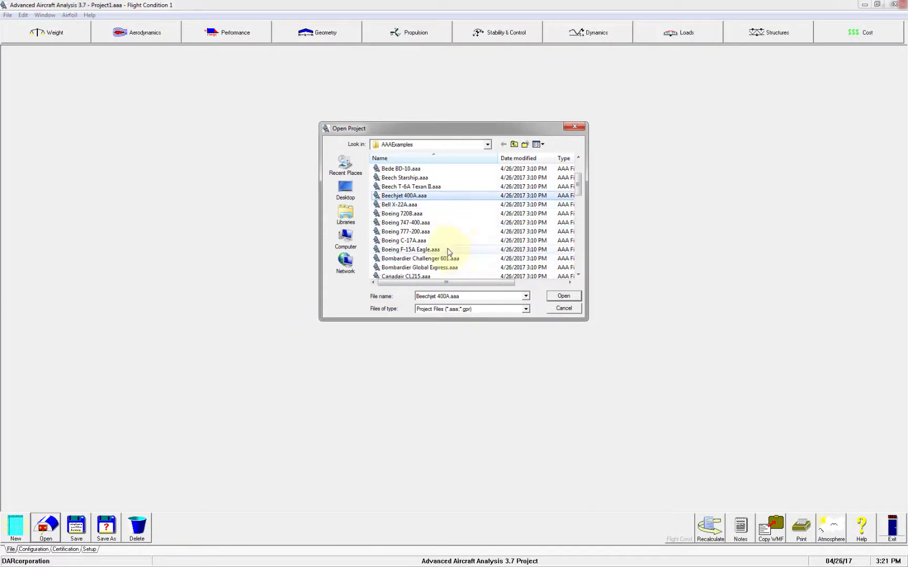
{"action": "double_click", "coordinate": [423, 231]}
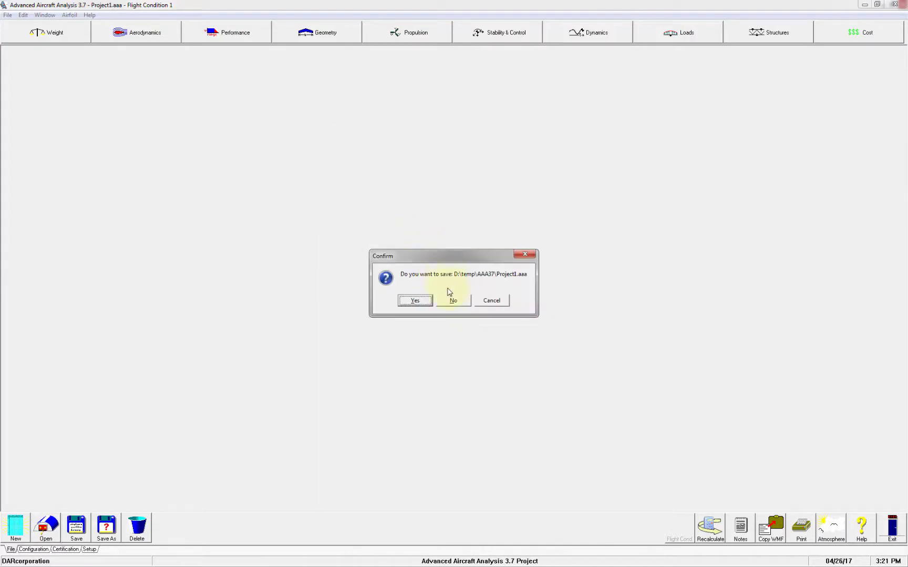
{"action": "left_click", "coordinate": [453, 300]}
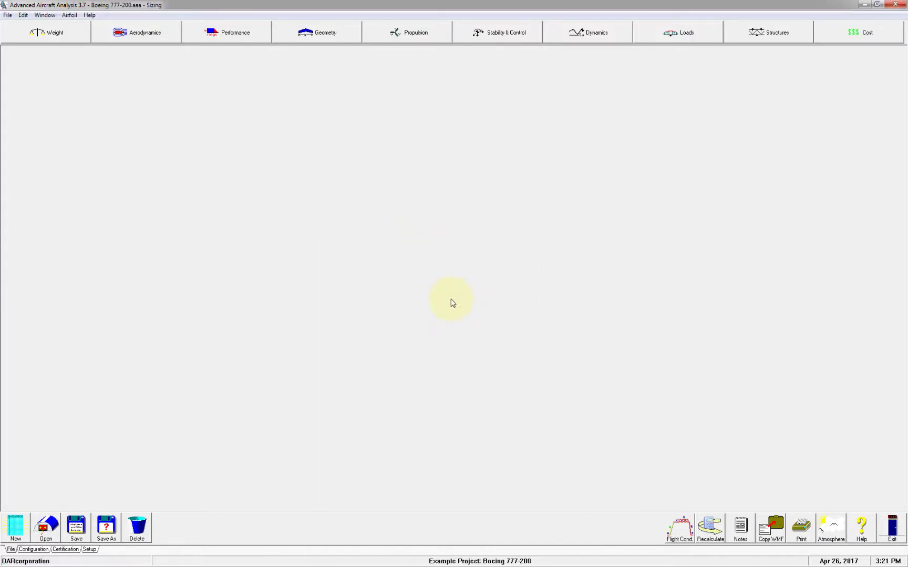
- Export the Boeing 777-200 fuselage geometry table to Boeing 777 Fuselage.xlsx
{"action": "left_click", "coordinate": [332, 35]}
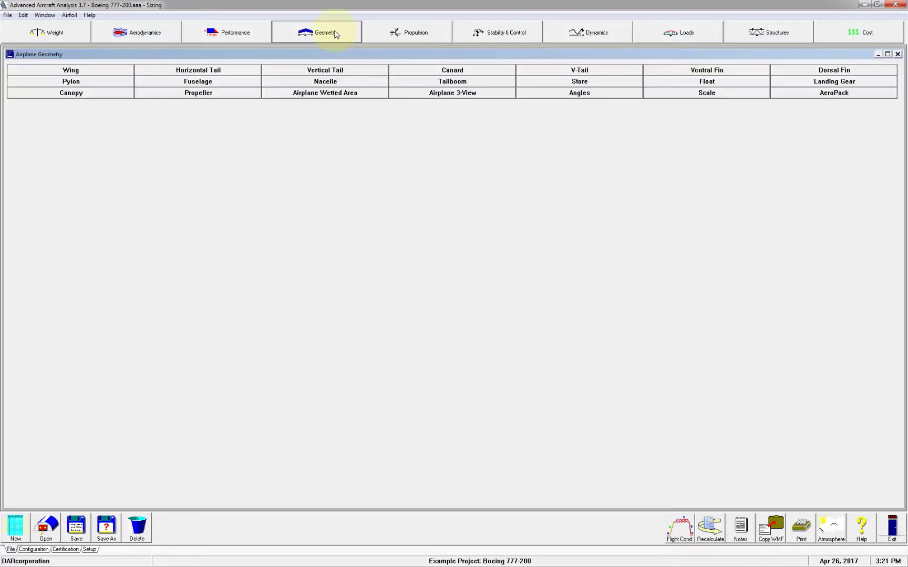
{"action": "left_click", "coordinate": [241, 82]}
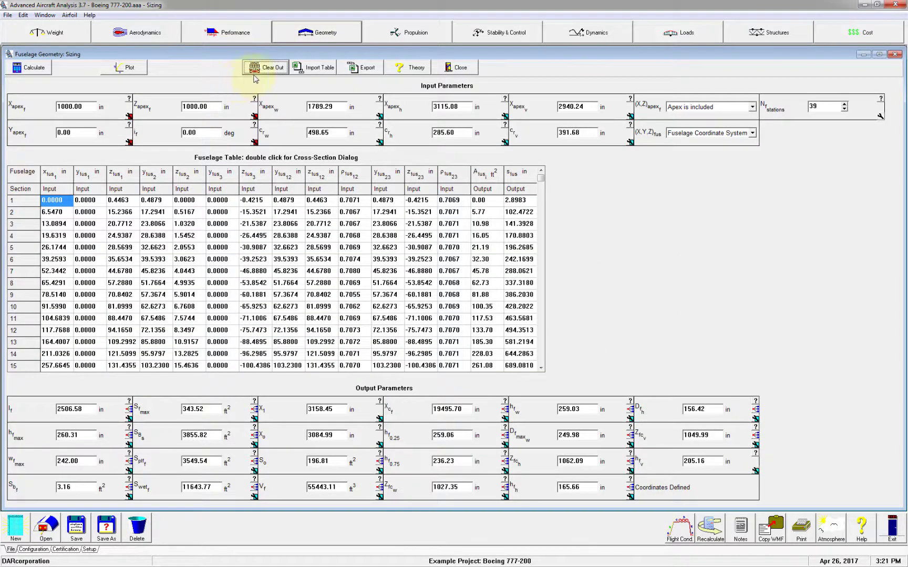
{"action": "left_click", "coordinate": [354, 68]}
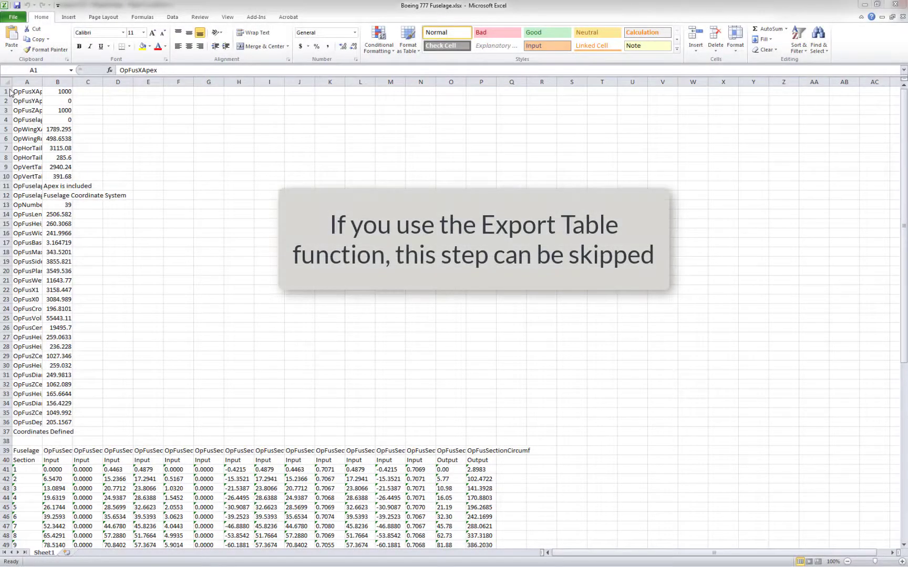
- Delete rows 1–38 of single-value parameters so the fuselage section table starts at row 1
{"action": "left_click", "coordinate": [11, 93]}
{"action": "left_click", "coordinate": [5, 91]}
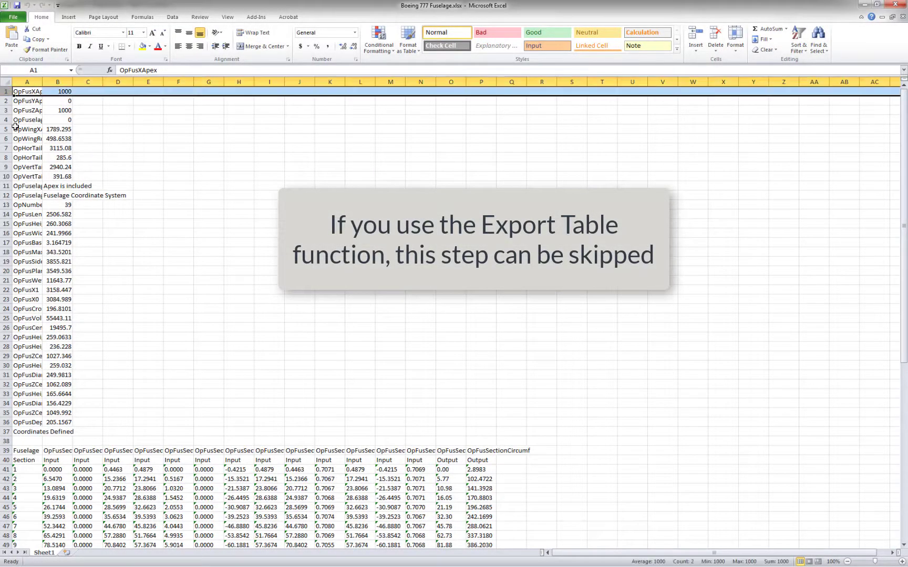
{"action": "left_click", "coordinate": [6, 440], "text": "shift"}
{"action": "right_click", "coordinate": [66, 315]}
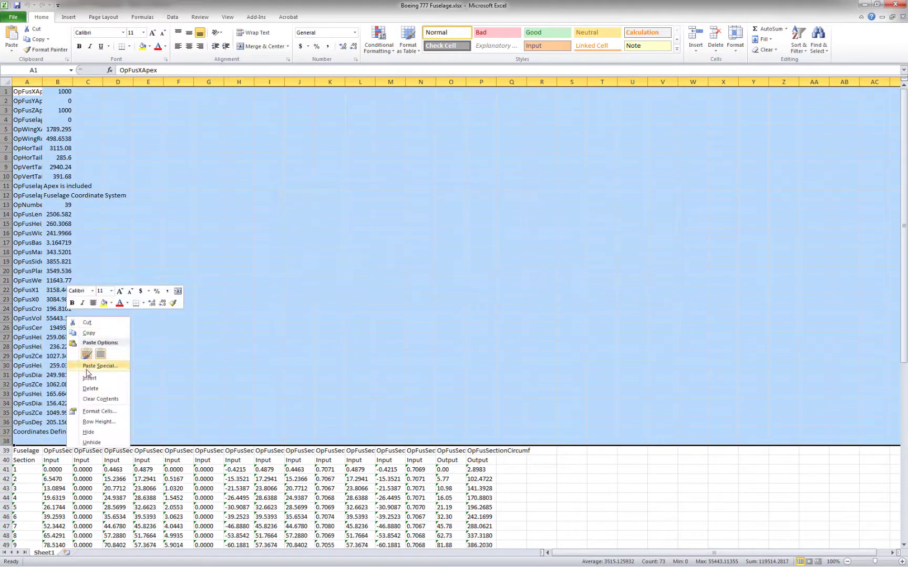
{"action": "left_click", "coordinate": [92, 388]}
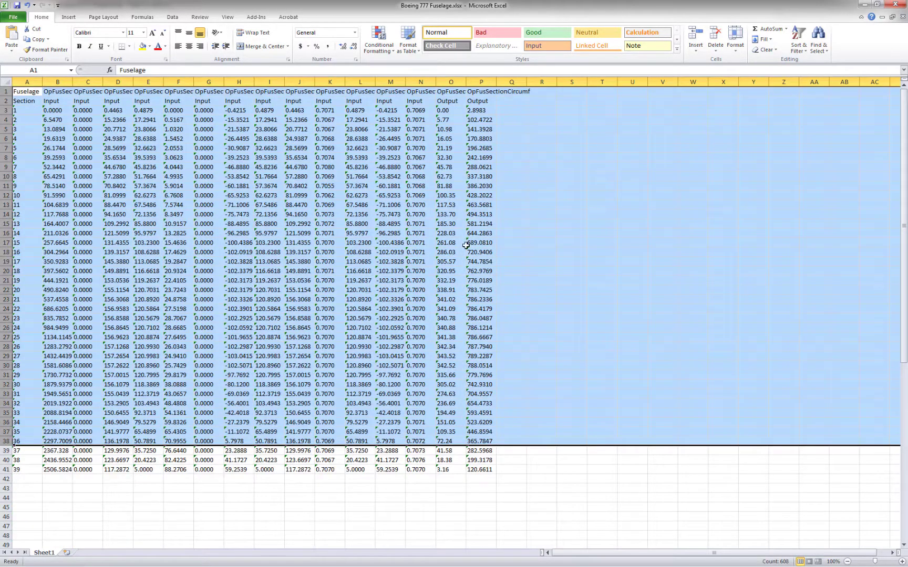
{"action": "left_click", "coordinate": [533, 213]}
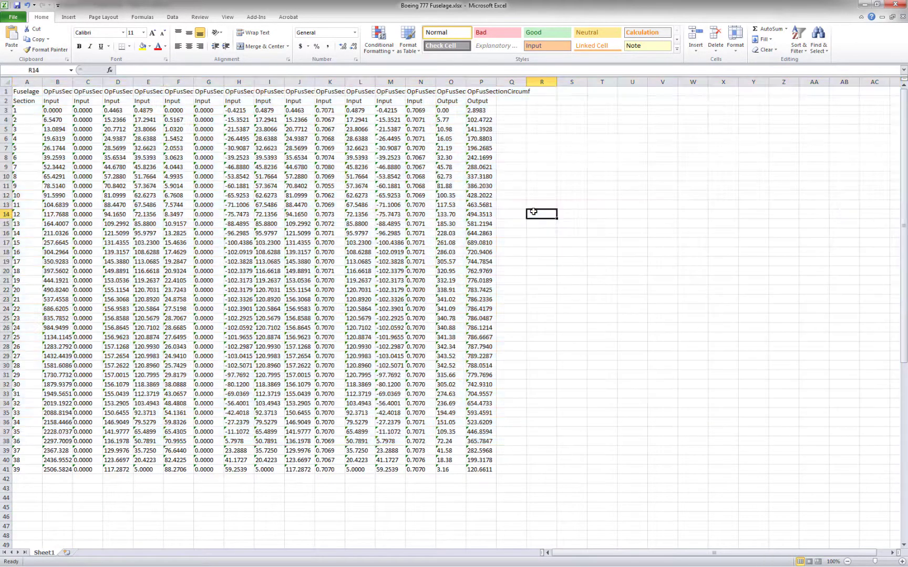
- Delete the area and circumference Output columns from the fuselage table
{"action": "right_click", "coordinate": [451, 82]}
{"action": "left_click", "coordinate": [493, 152]}
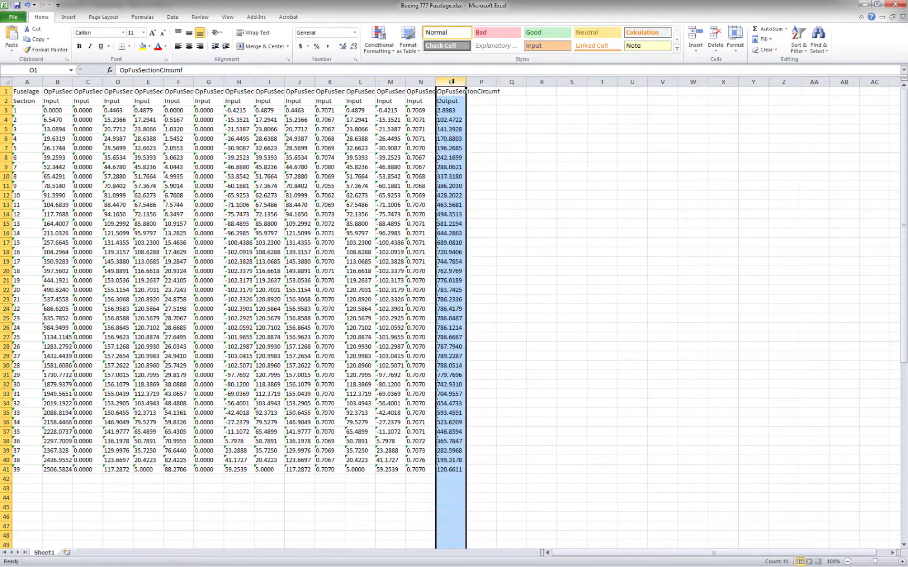
{"action": "right_click", "coordinate": [452, 82]}
{"action": "left_click", "coordinate": [483, 159]}
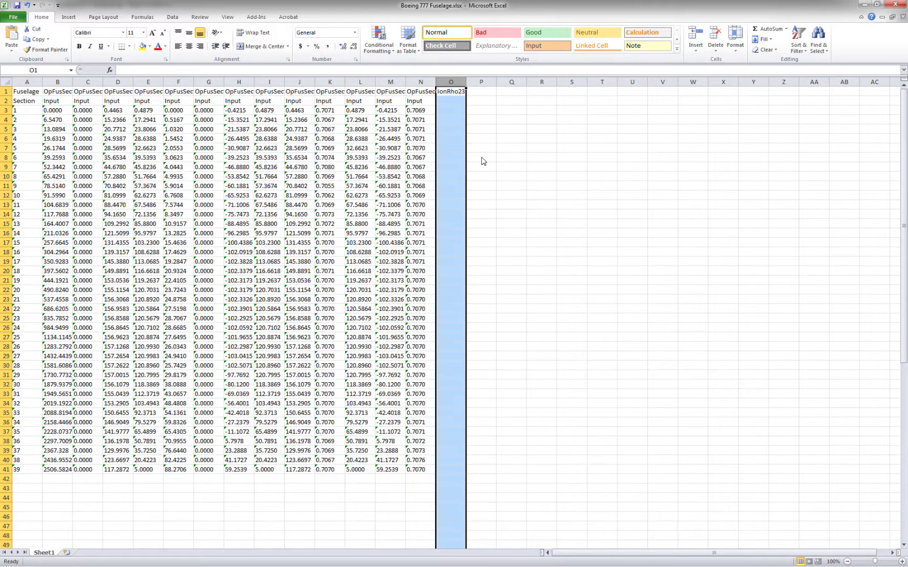
{"action": "left_click", "coordinate": [493, 156]}
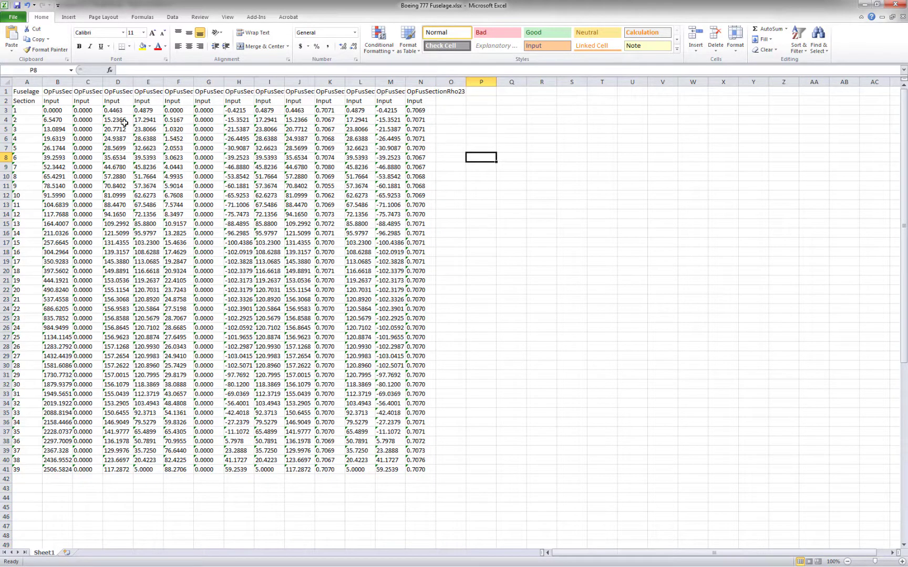
- Save the trimmed Boeing 777 Fuselage workbook
{"action": "left_click", "coordinate": [67, 110]}
{"action": "left_click", "coordinate": [45, 71]}
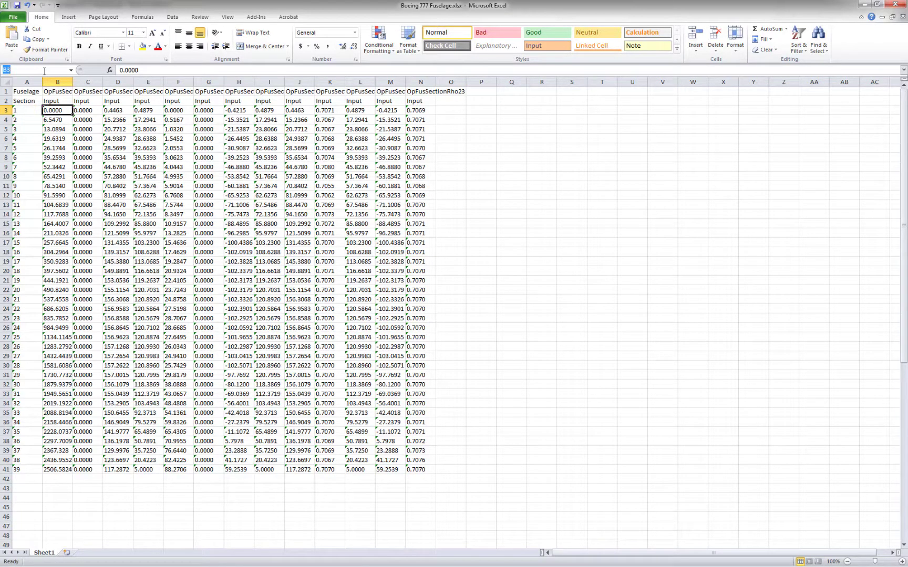
{"action": "left_click", "coordinate": [17, 6]}
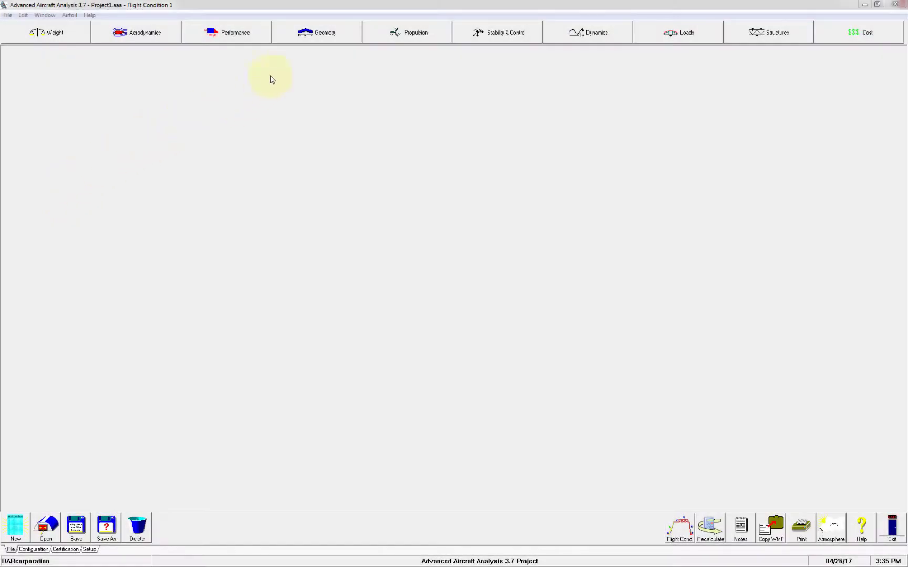
- Define the configuration as wing, horizontal and vertical tail, with no V-tail, canard, dorsal or ventral fins
{"action": "left_click", "coordinate": [306, 40]}
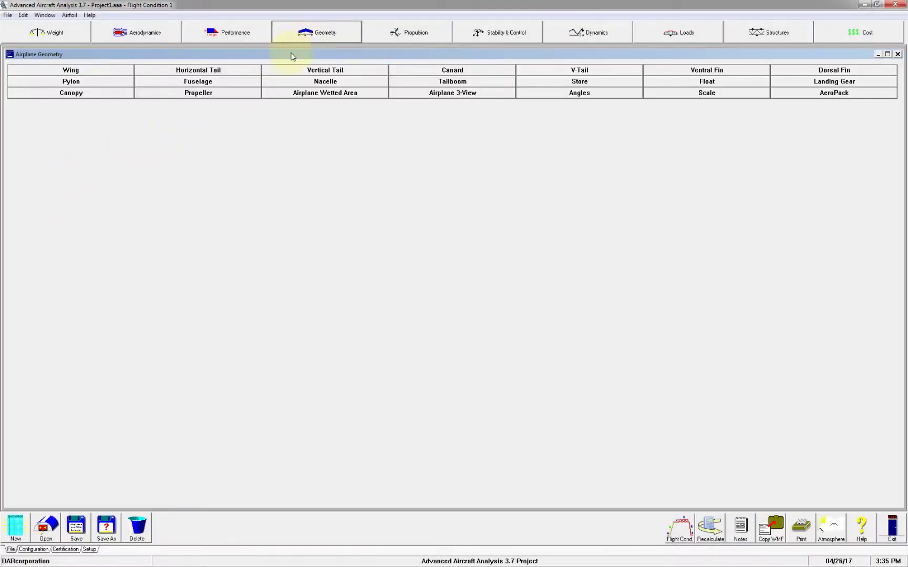
{"action": "left_click", "coordinate": [254, 81]}
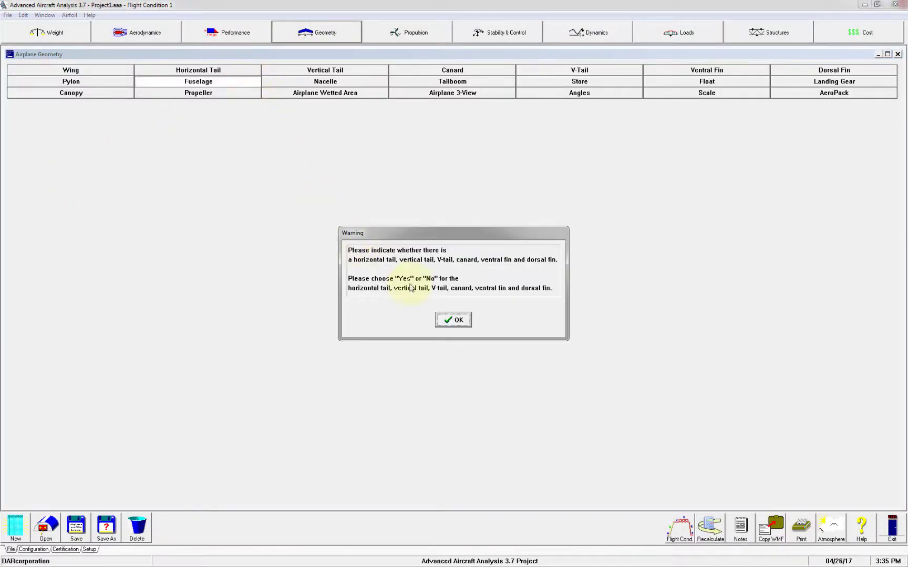
{"action": "left_click", "coordinate": [453, 320]}
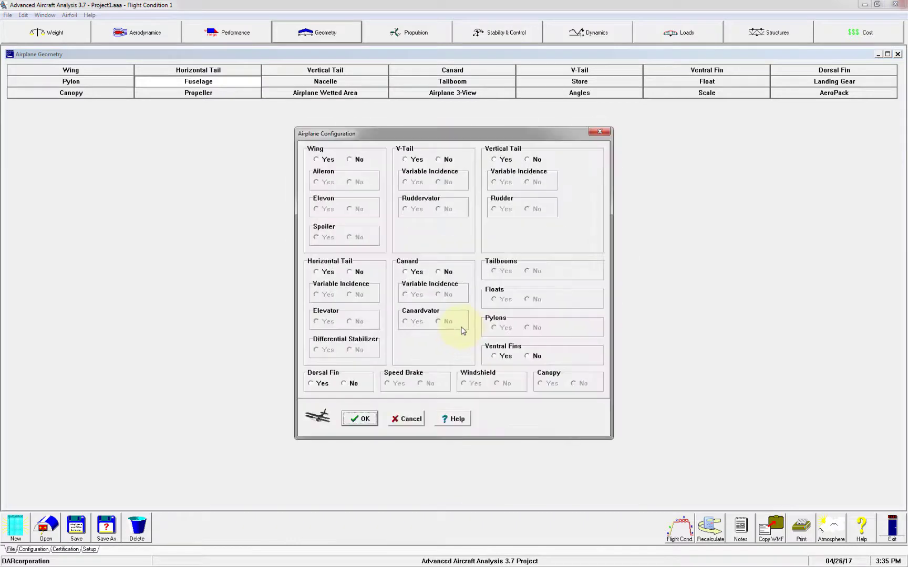
{"action": "left_click", "coordinate": [317, 159]}
{"action": "left_click", "coordinate": [438, 160]}
{"action": "left_click", "coordinate": [494, 159]}
{"action": "left_click", "coordinate": [316, 271]}
{"action": "left_click", "coordinate": [438, 271]}
{"action": "left_click", "coordinate": [345, 384]}
{"action": "left_click", "coordinate": [532, 356]}
{"action": "left_click", "coordinate": [359, 419]}
- Mark the vertical tail as attached and confirm the structure settings
{"action": "left_click", "coordinate": [454, 313]}
{"action": "left_click", "coordinate": [314, 383]}
{"action": "left_click", "coordinate": [453, 314]}
{"action": "left_click", "coordinate": [532, 280]}
{"action": "left_click", "coordinate": [326, 386]}
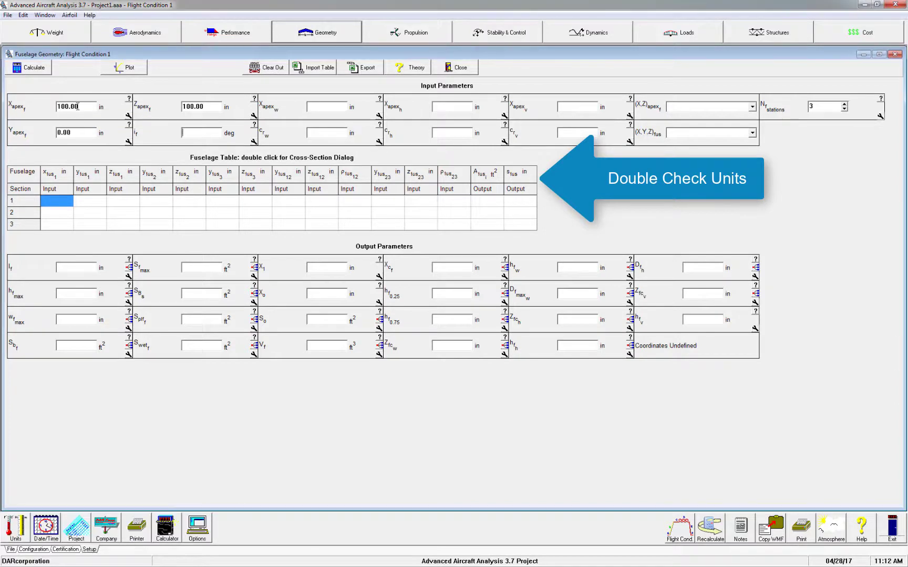
- Enter apex and chord values 0, 2000, 500, 3000, 300, 3000, 250 with Apex not included
{"action": "type", "text": "0\t2000\t500\t3000\t300\t3000\t250"}
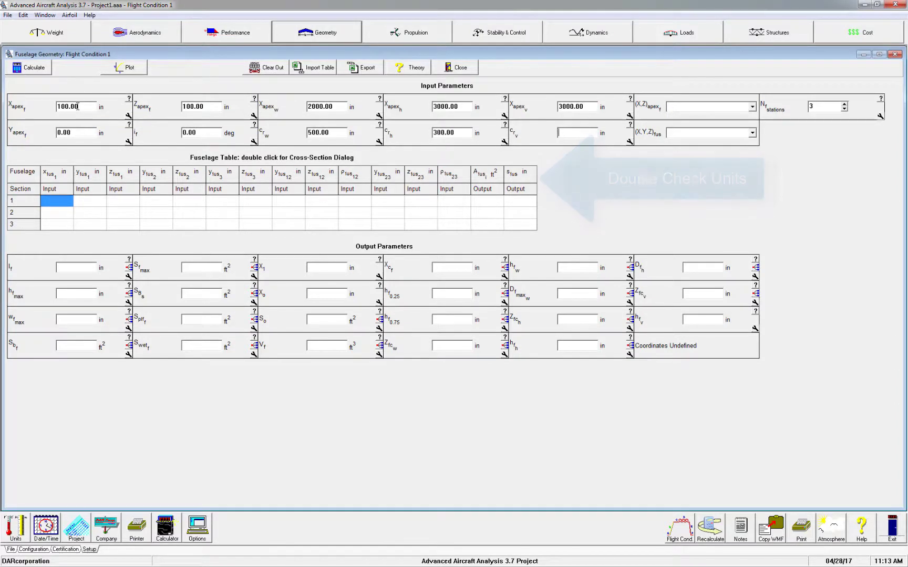
{"action": "left_click", "coordinate": [752, 107]}
{"action": "left_click", "coordinate": [744, 118]}
- Use the Fuselage Coordinate System, set 39 stations, and import Boeing 777 Fuselage.xlsx
{"action": "key", "text": "Tab"}
{"action": "key", "text": "Down"}
{"action": "key", "text": "Tab"}
{"action": "type", "text": "39"}
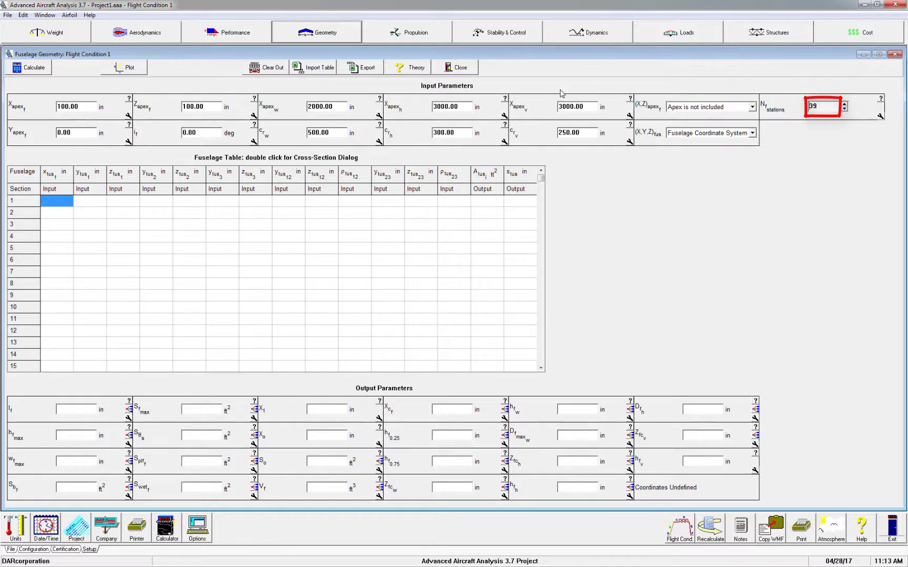
{"action": "left_click", "coordinate": [315, 69]}
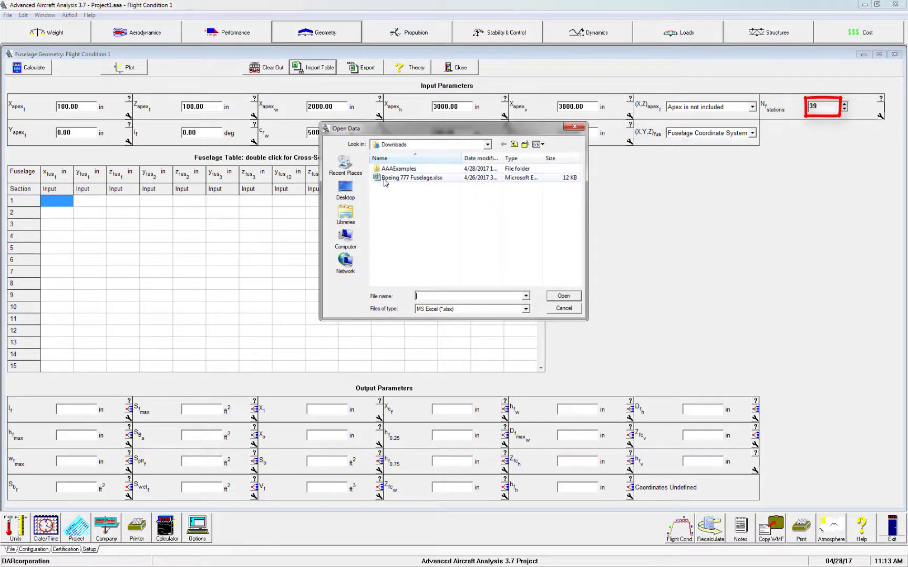
{"action": "double_click", "coordinate": [386, 178]}
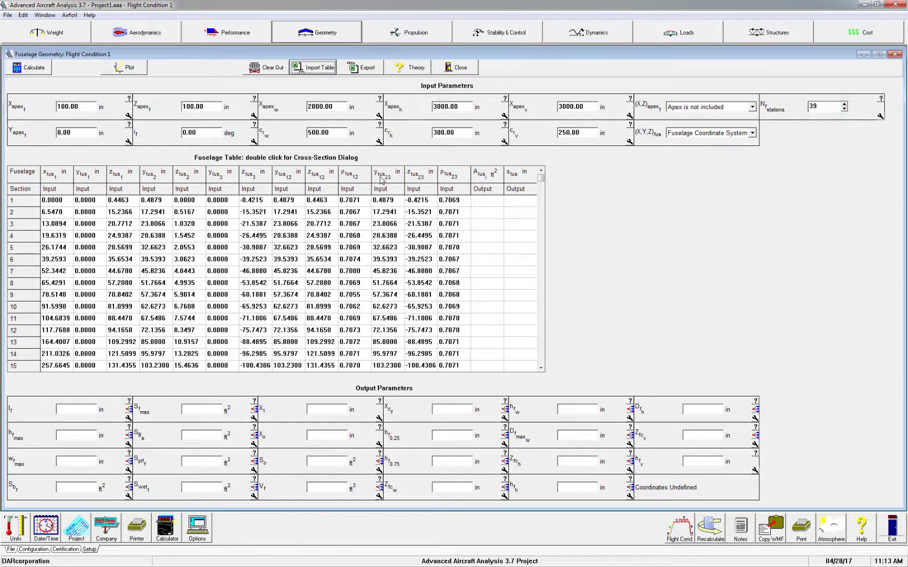
- Calculate the fuselage outputs (length 2506.58 in, wetted area 11643.78 ft²) and plot cross-section areas
{"action": "left_click", "coordinate": [41, 71]}
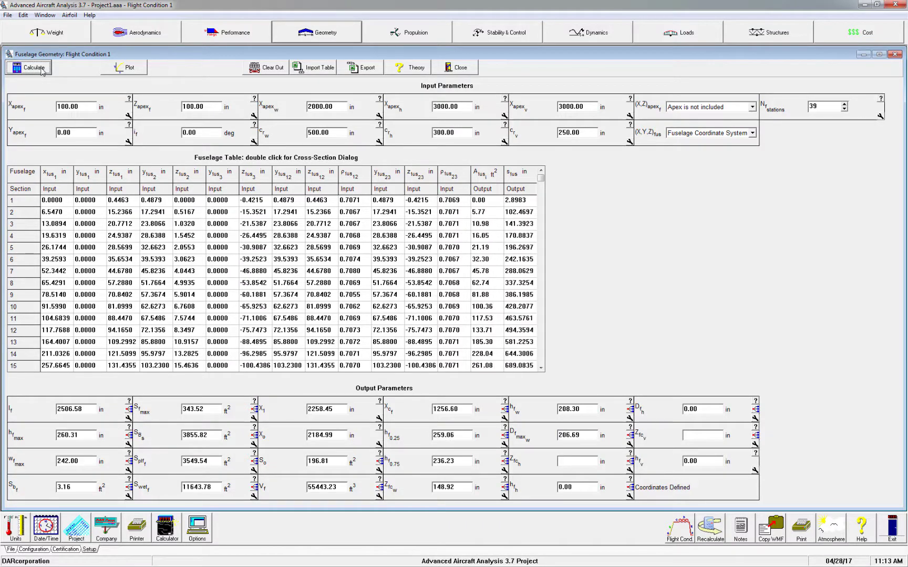
{"action": "left_click", "coordinate": [123, 68]}
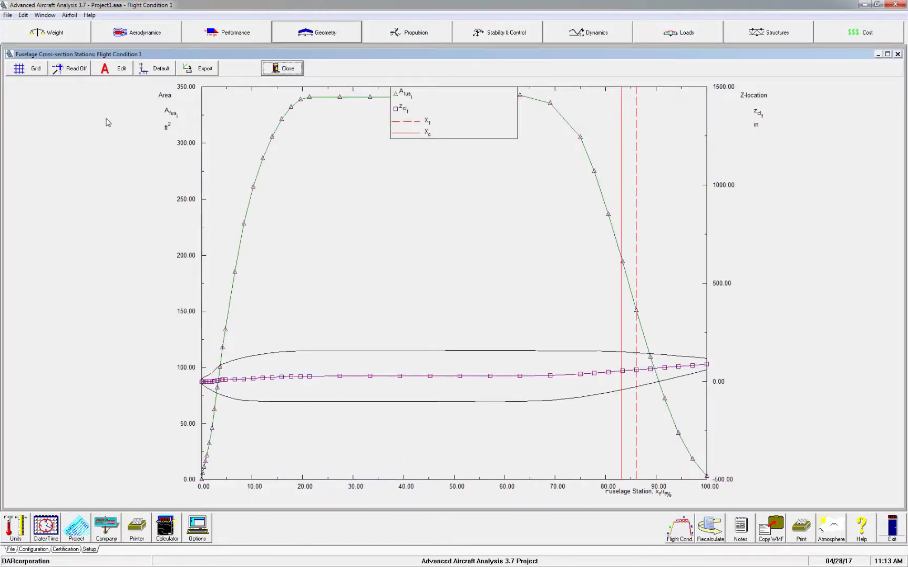
- Open fuselage cross section 10 and pull its upper- and lower-right corners outward into a rounded square
{"action": "left_click", "coordinate": [285, 69]}
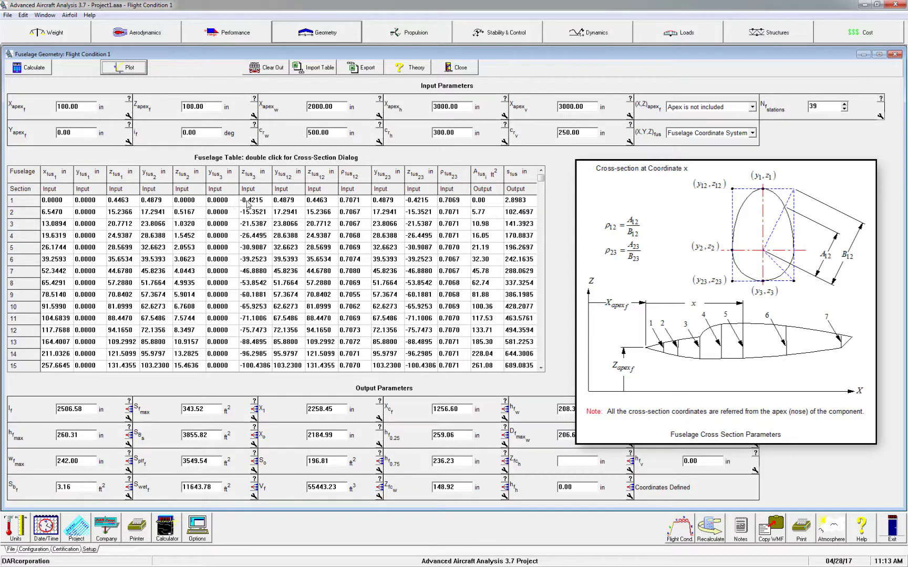
{"action": "double_click", "coordinate": [58, 308]}
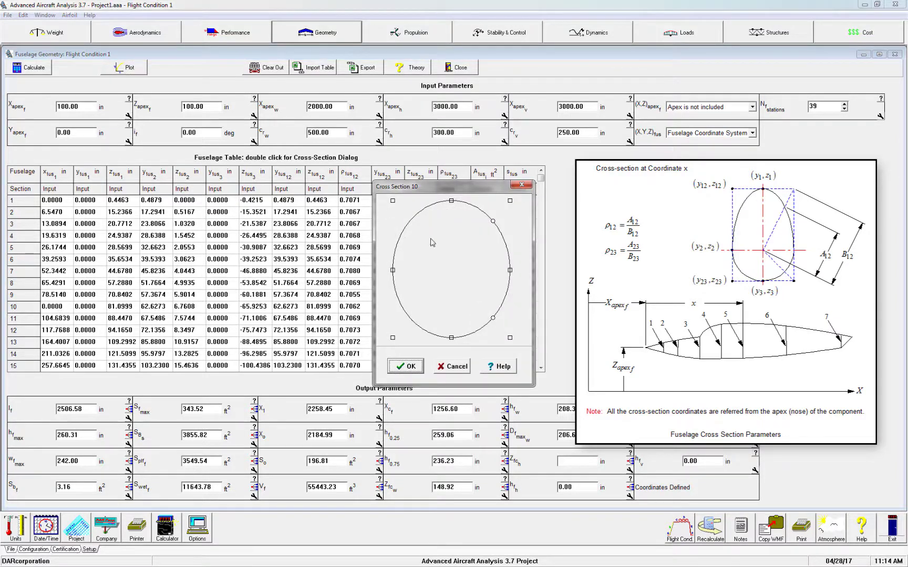
{"action": "left_click_drag", "start_coordinate": [493, 221], "coordinate": [499, 220]}
{"action": "left_click_drag", "start_coordinate": [493, 318], "coordinate": [500, 326]}
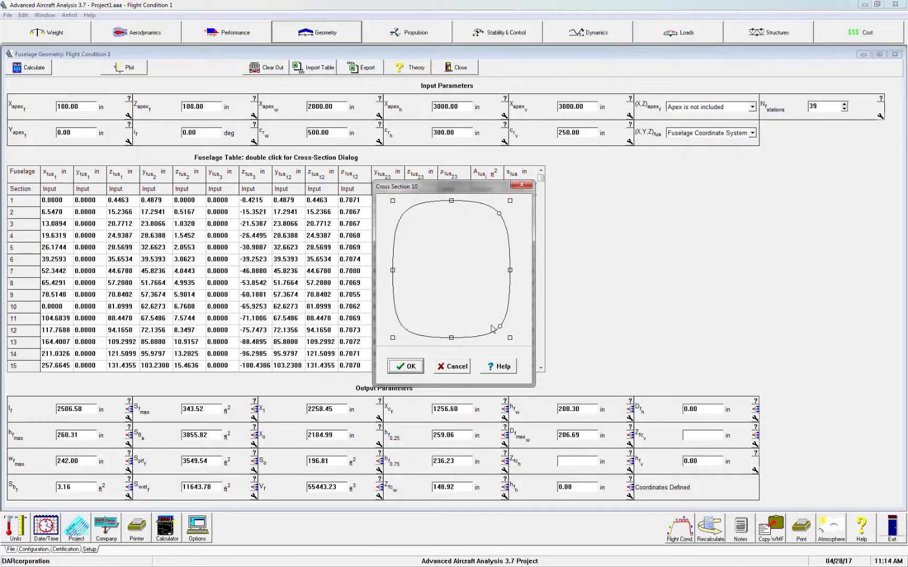